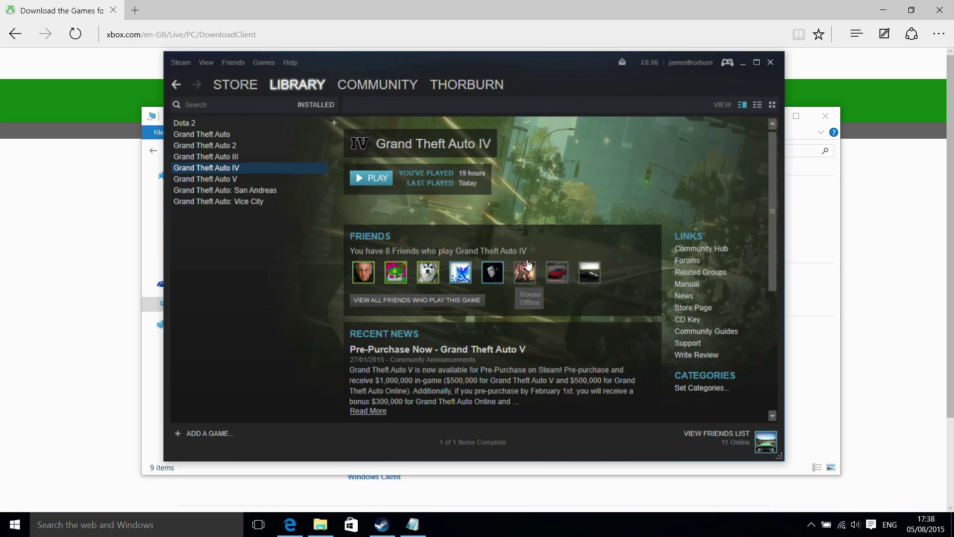
Launch Grand Theft Auto IV in offline mode and acknowledge the Not Logged In notice.
click(377, 176)
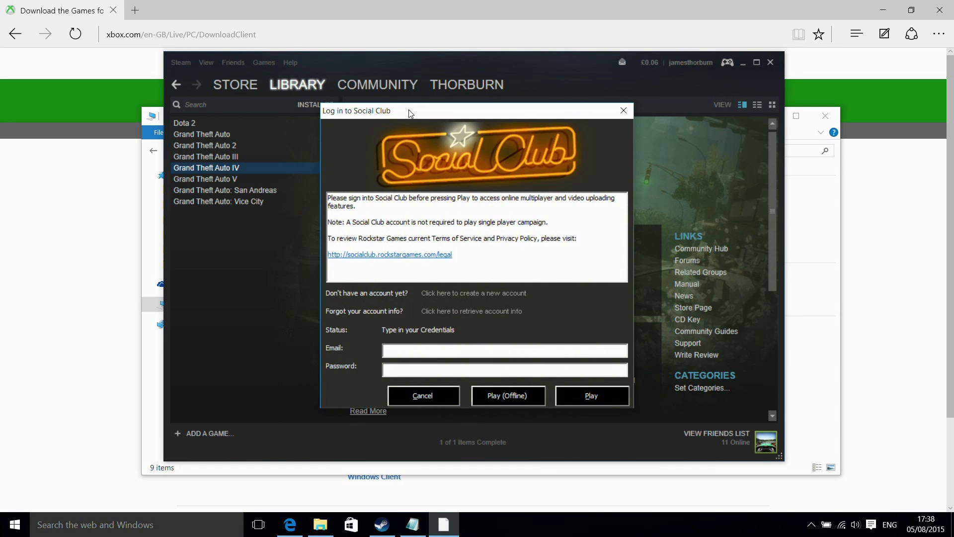
click(510, 397)
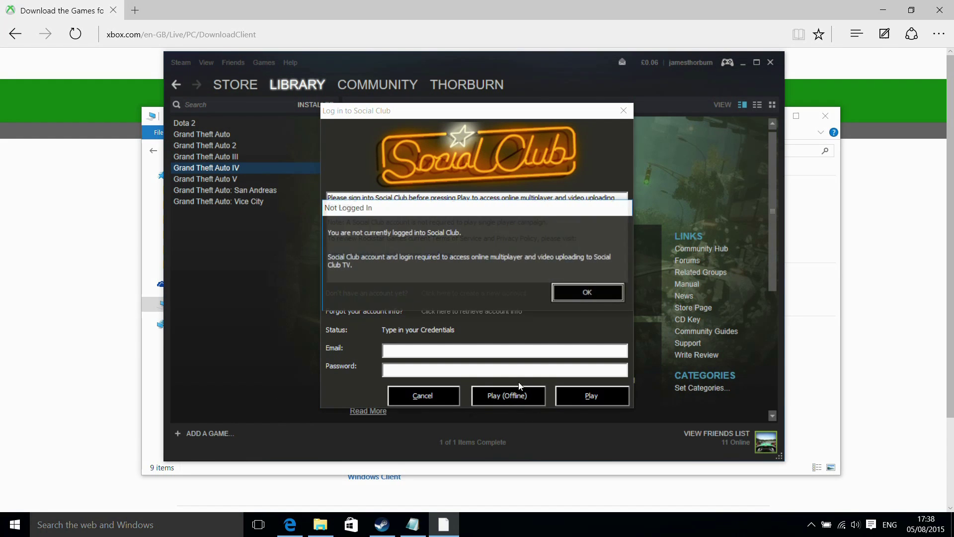
click(586, 297)
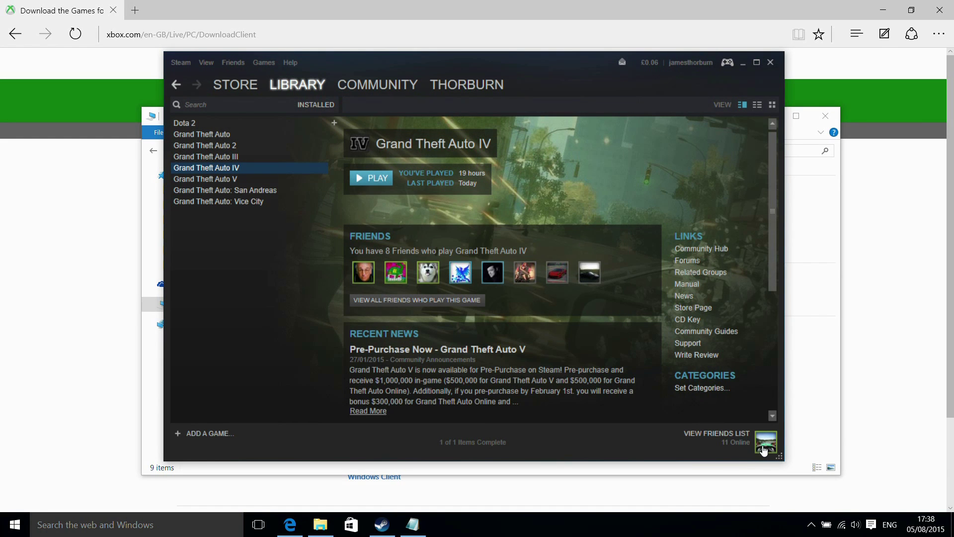
mouse_move(764, 449)
click(369, 178)
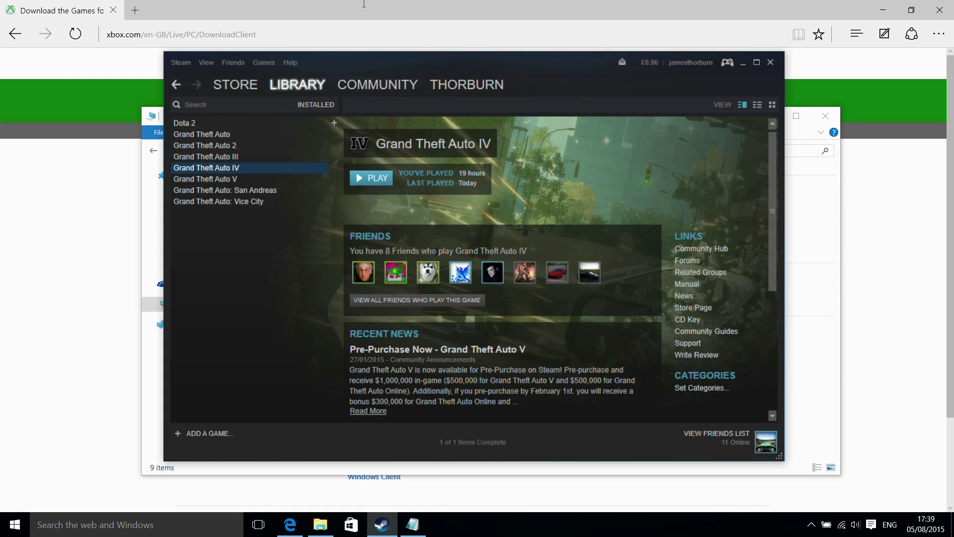
Download gfwlivesetup.exe from the Xbox.com Games for Windows Marketplace client page and run it.
click(364, 4)
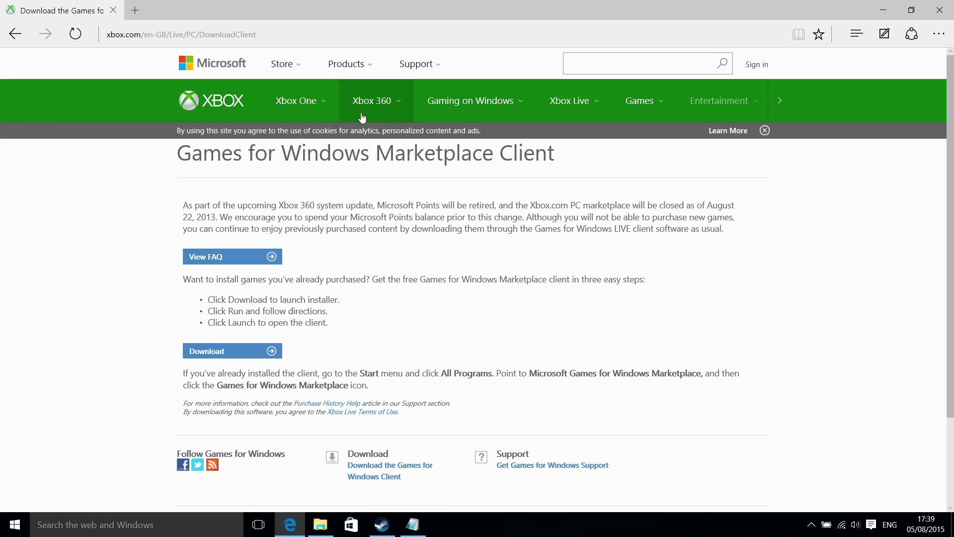
click(224, 354)
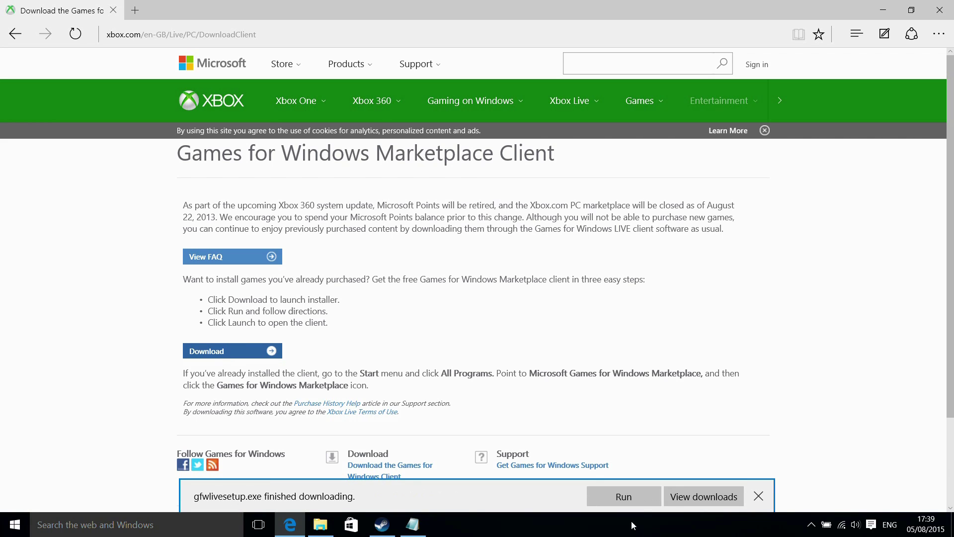
click(623, 496)
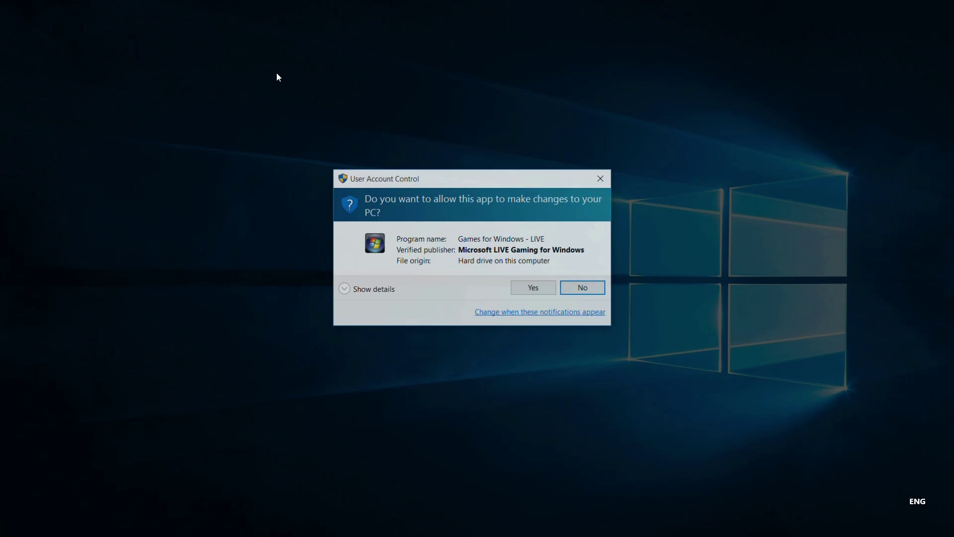
Allow the Games for Windows - LIVE installer, close Edge, and dismiss the install-complete message.
click(534, 290)
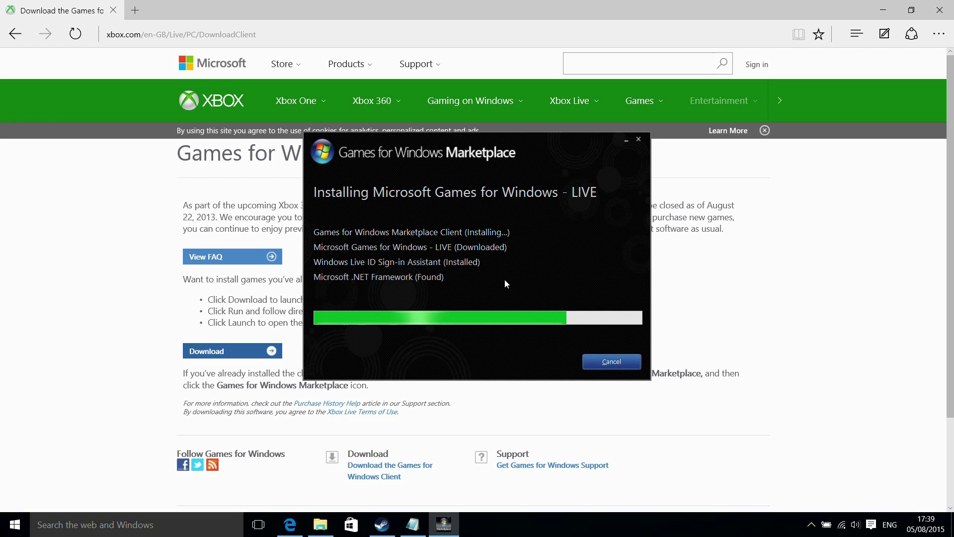
click(941, 10)
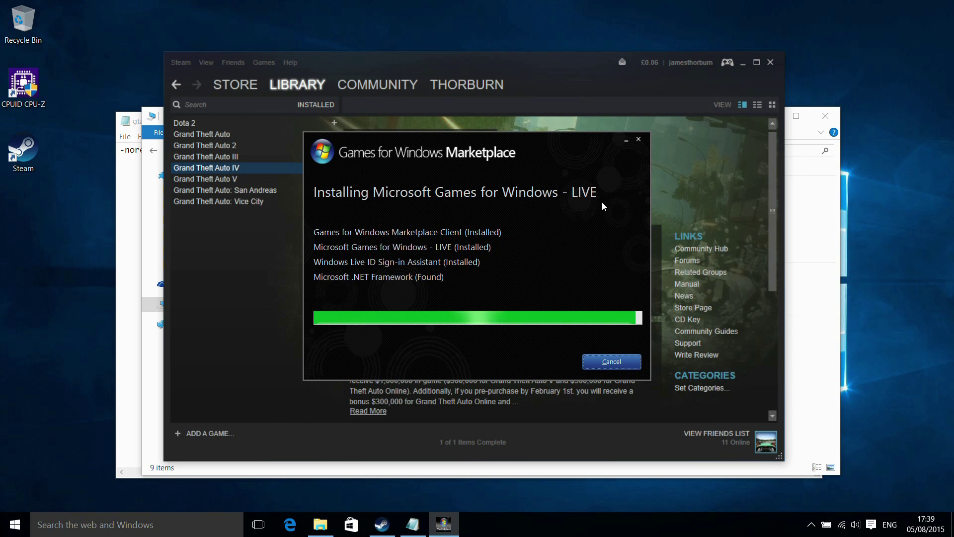
click(547, 363)
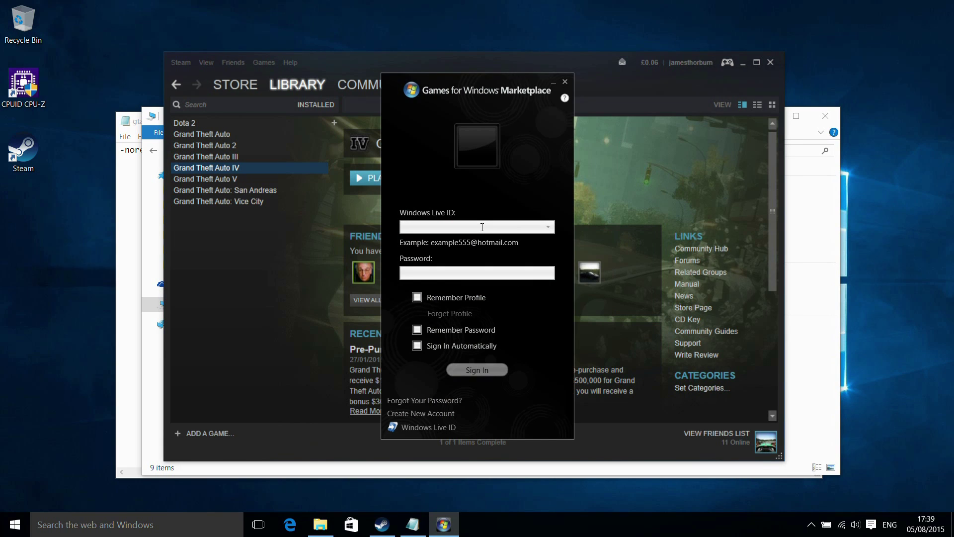
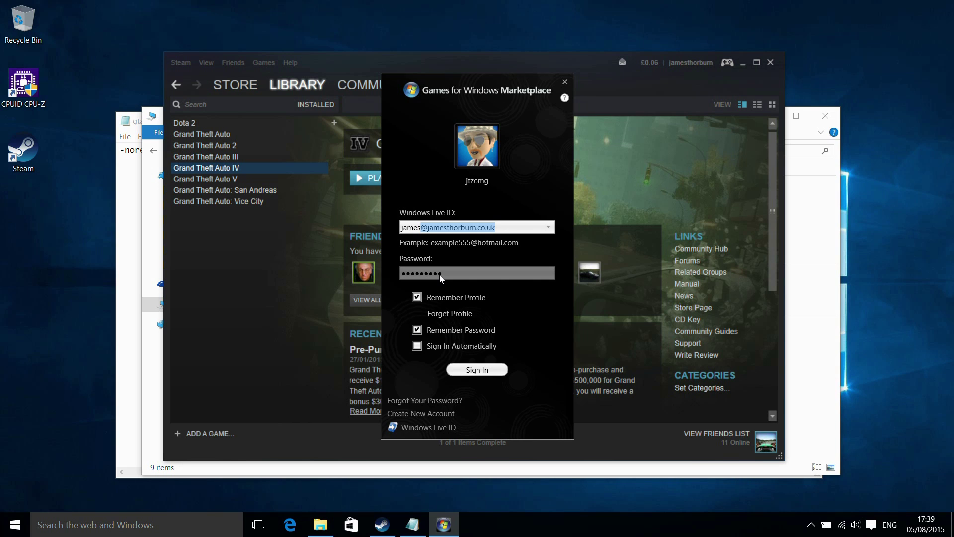
Sign in to Marketplace with the Live ID account, signing in automatically, then close it.
click(417, 346)
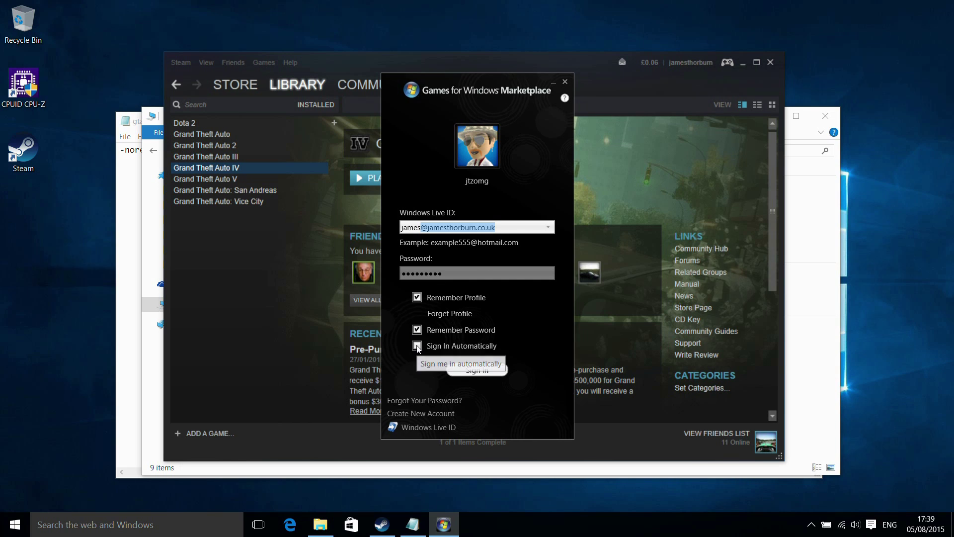
click(483, 374)
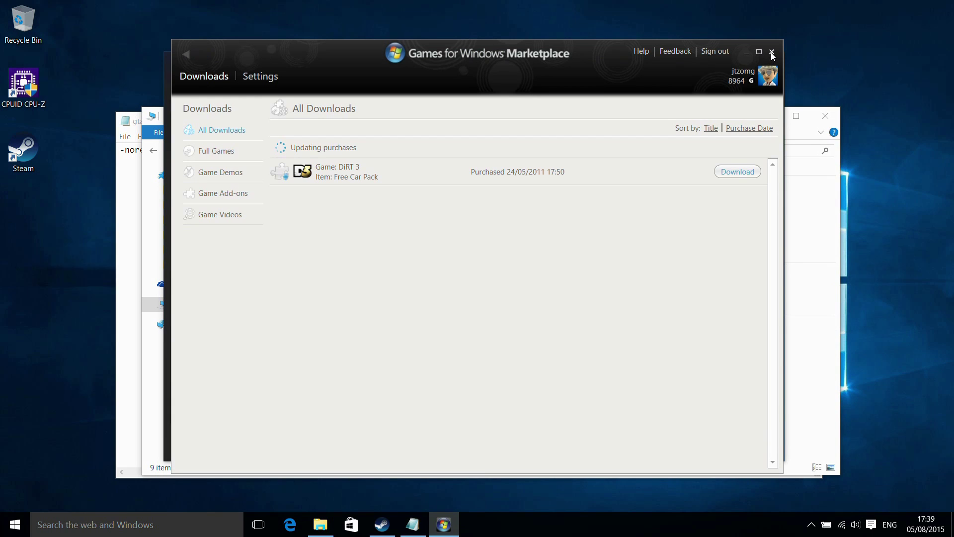
click(770, 49)
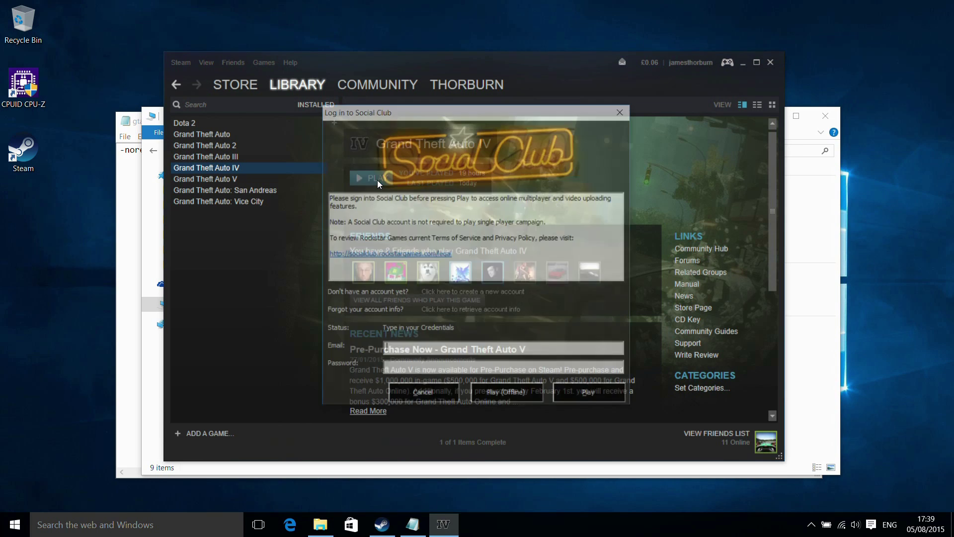
Choose Play (Offline) in the Social Club dialog and confirm the Not Logged In message.
click(510, 392)
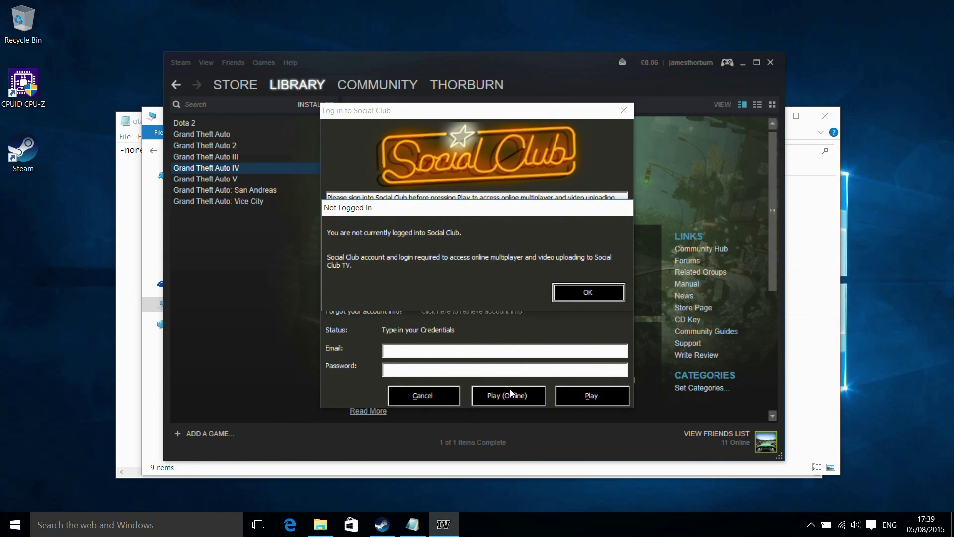
click(588, 292)
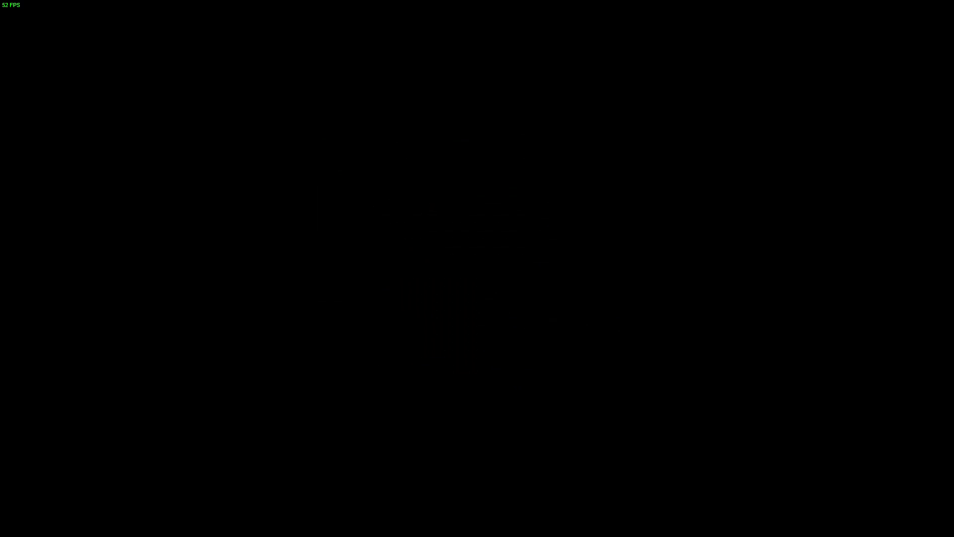
Review the game's Graphics options, capped at 104 MB video memory, then leave the menu.
key(Right)
key(Return)
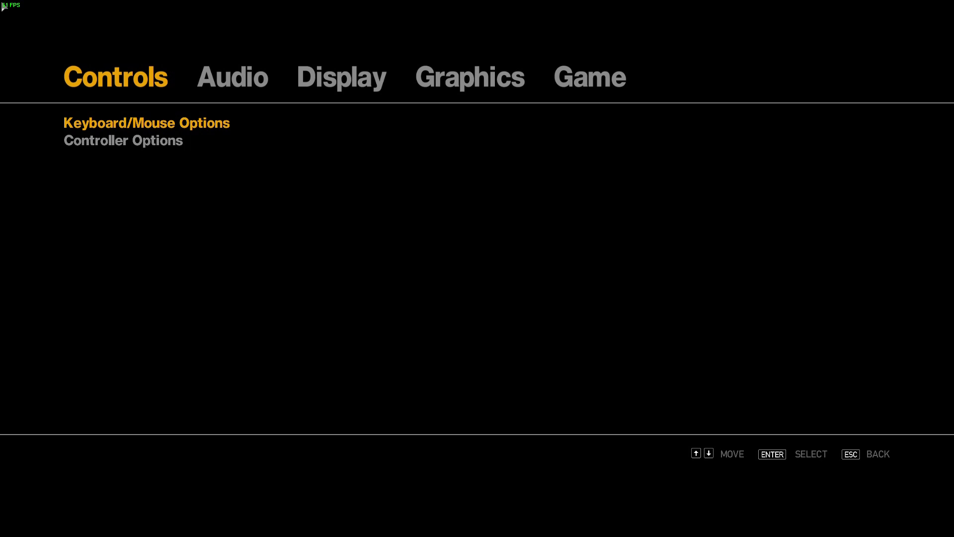
click(446, 82)
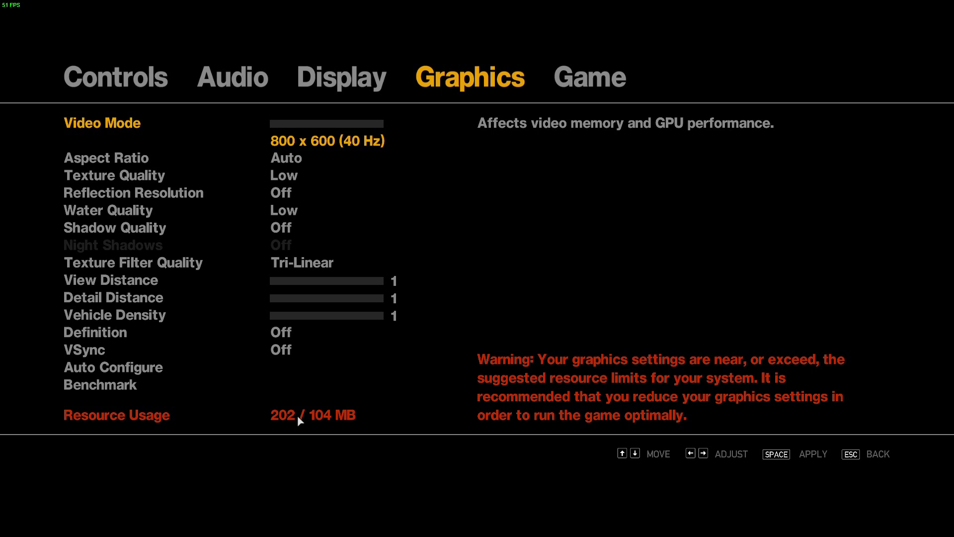
key(space)
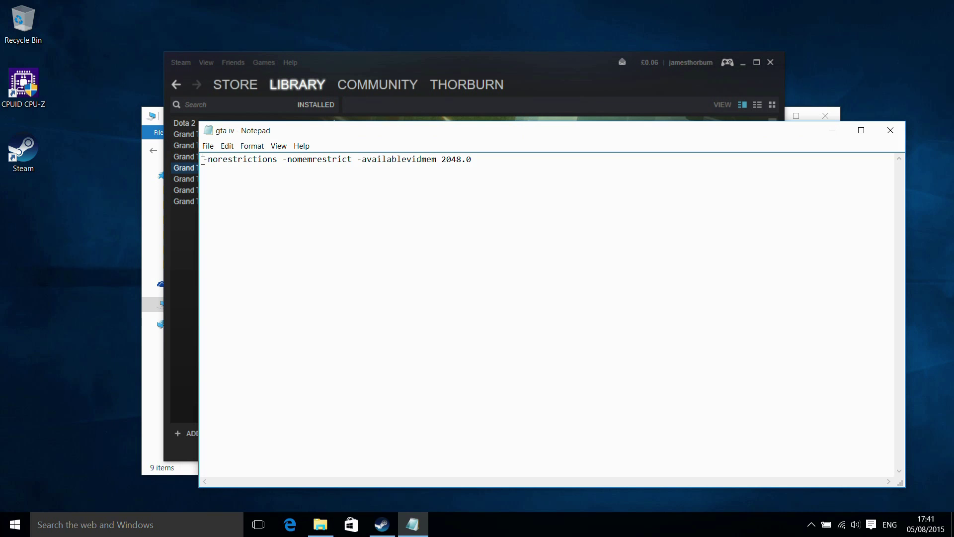
Select all the launch-option text in the 'gta iv' Notepad file and return to Steam.
drag(203, 158, 666, 191)
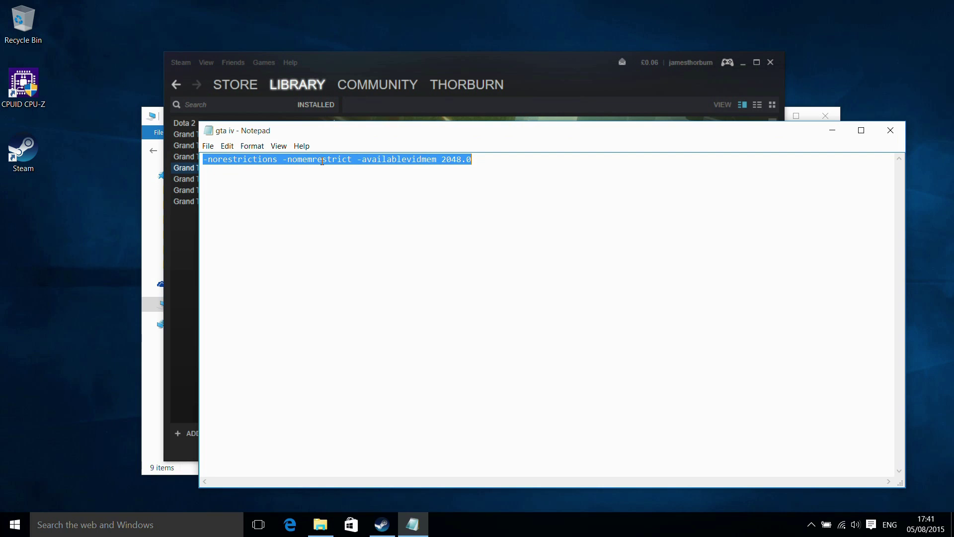
click(503, 173)
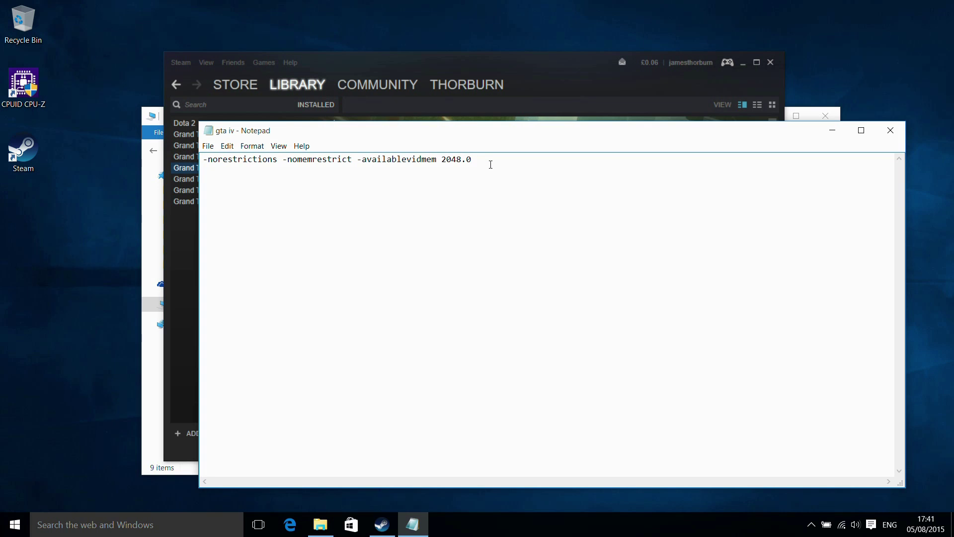
key(ctrl+a)
key(ctrl+c)
click(540, 62)
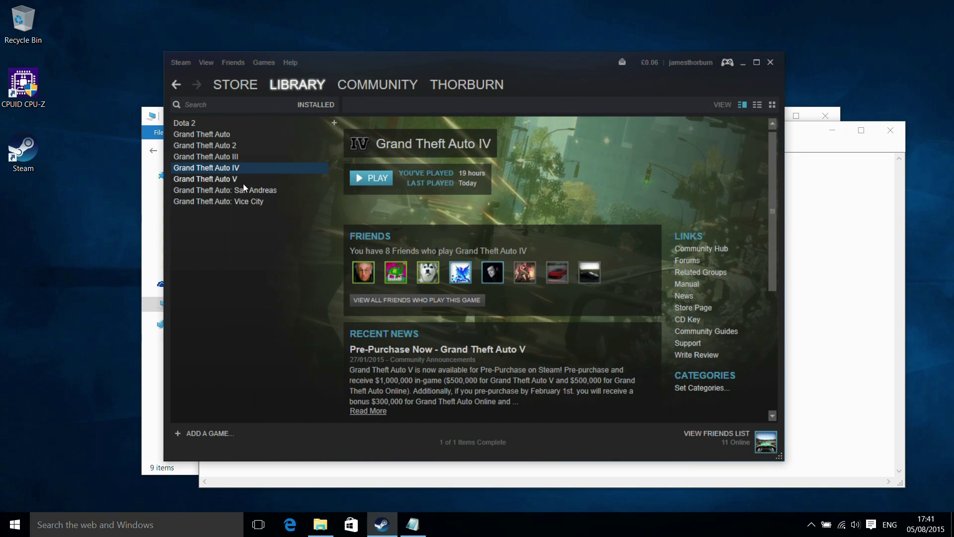
Paste '-norestrictions -nomemrestrict -availablevidmem 2048.0' into Grand Theft Auto IV's launch options in Properties.
right_click(221, 172)
click(249, 371)
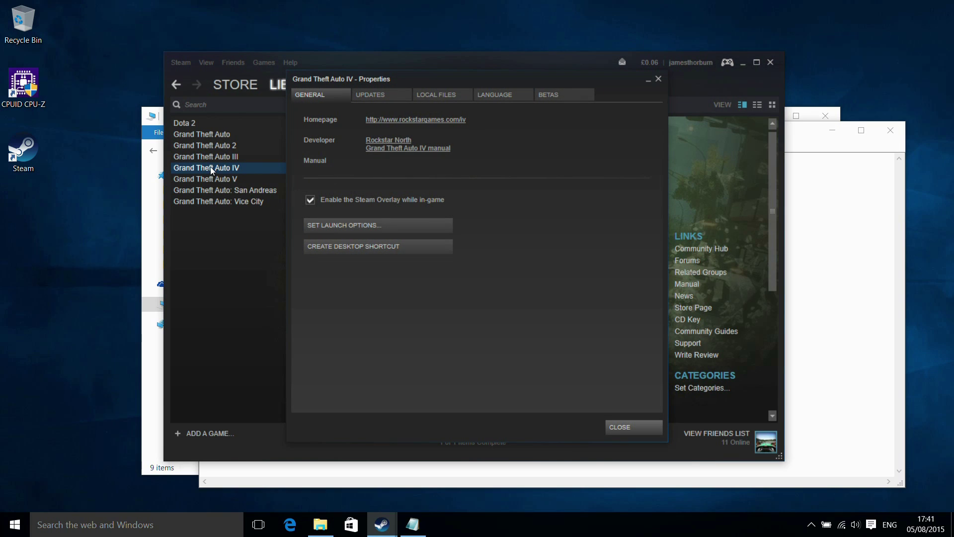
click(344, 225)
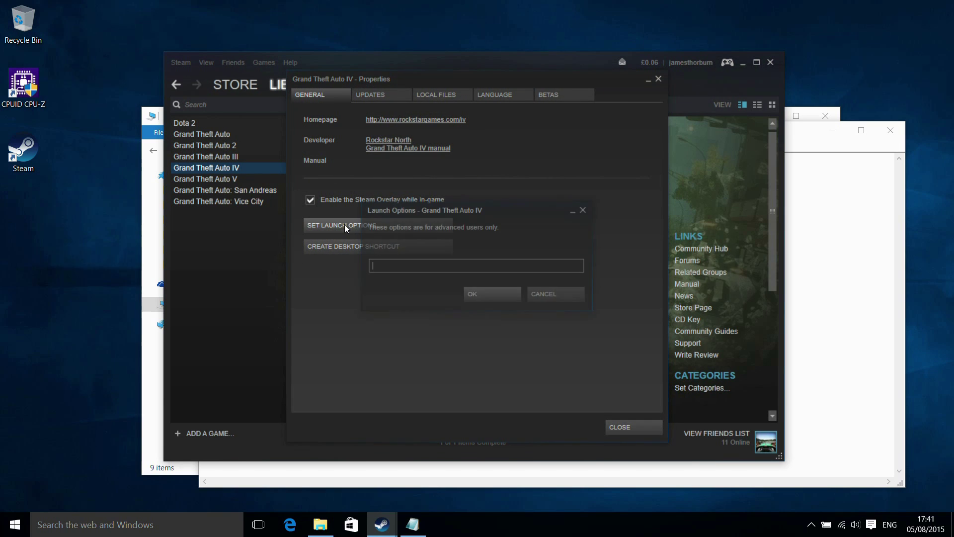
key(ctrl+v)
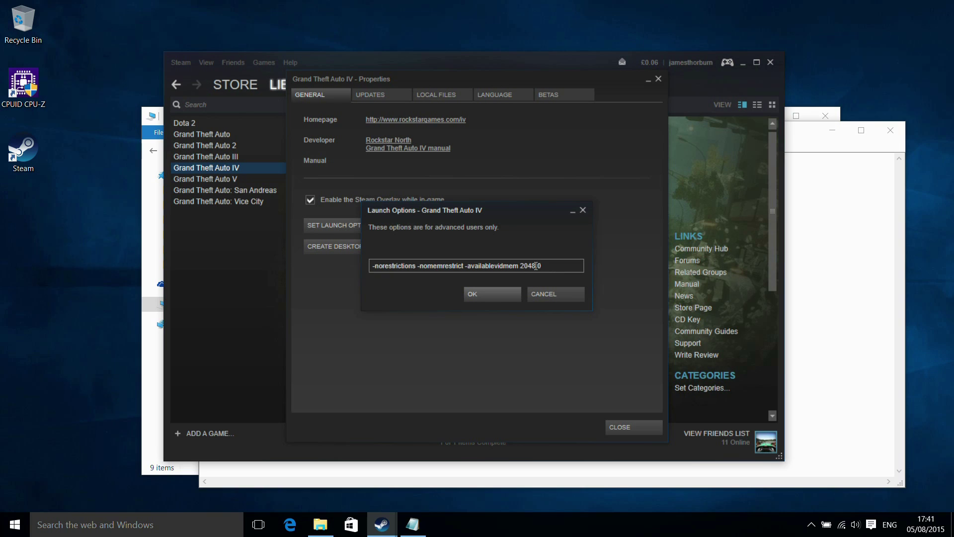
click(493, 294)
click(628, 427)
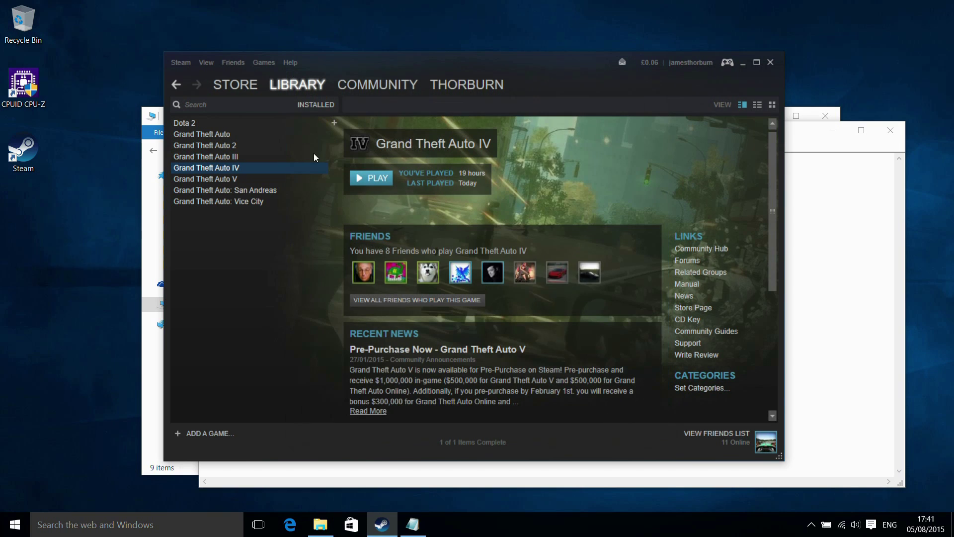
Relaunch Grand Theft Auto IV offline and dismiss the 'app already running' Steam error.
click(377, 183)
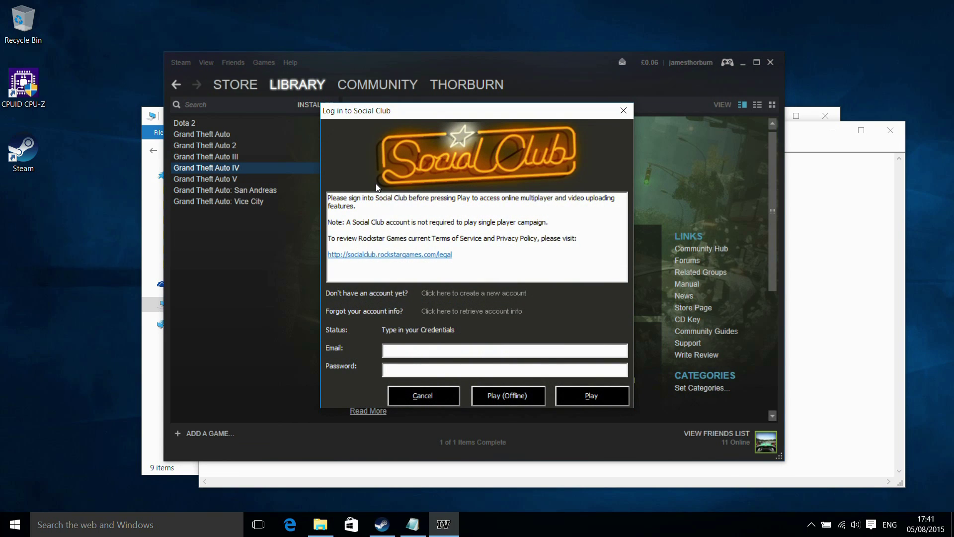
click(517, 400)
key(Return)
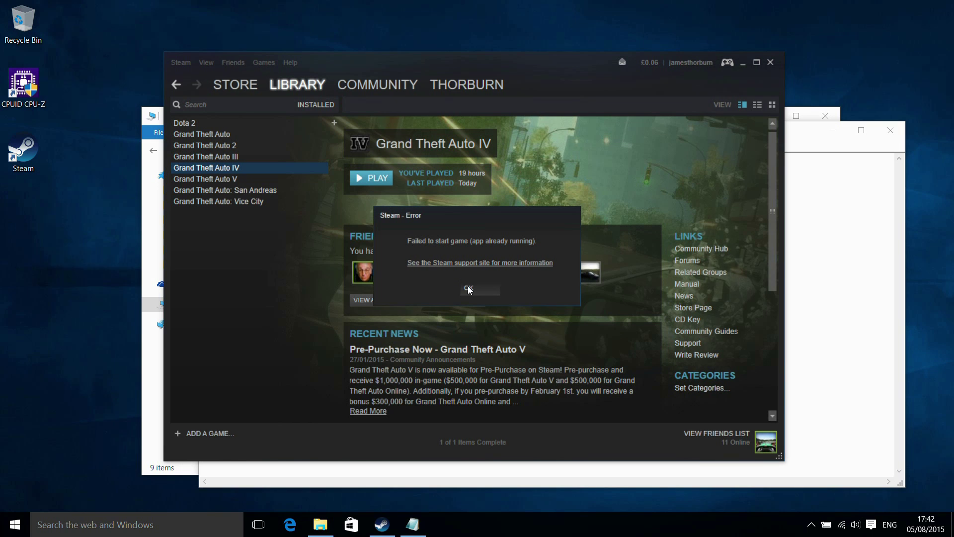
click(490, 286)
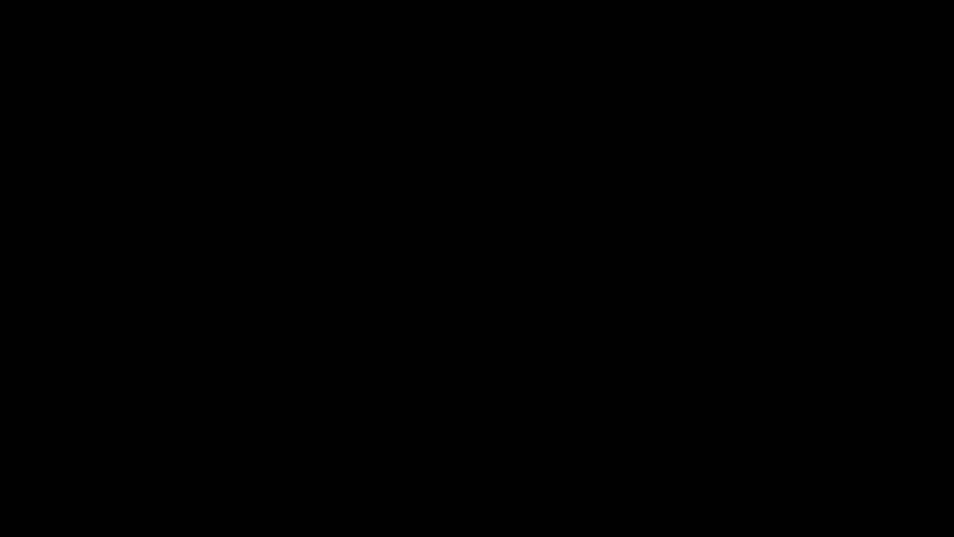